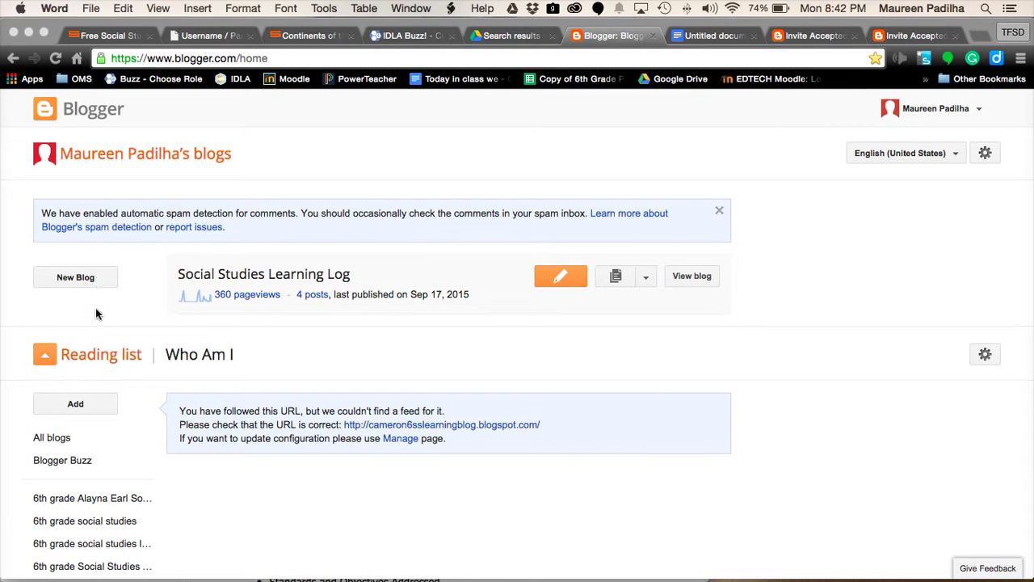
In Mail, open the classmate's reminder invitation to the 6th Grade Social Studies Learning Blog.
mouse_move(277, 575)
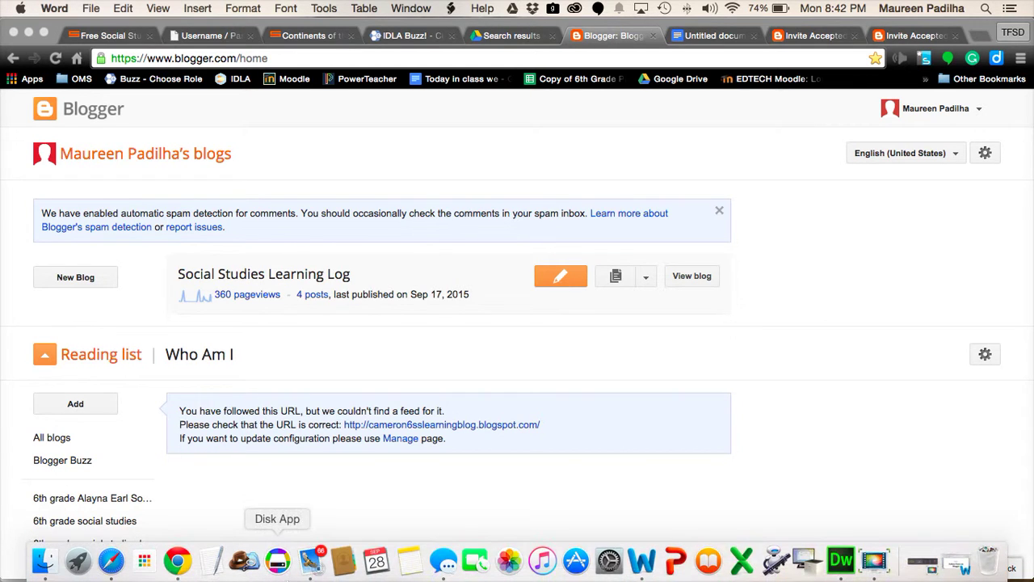
click(311, 574)
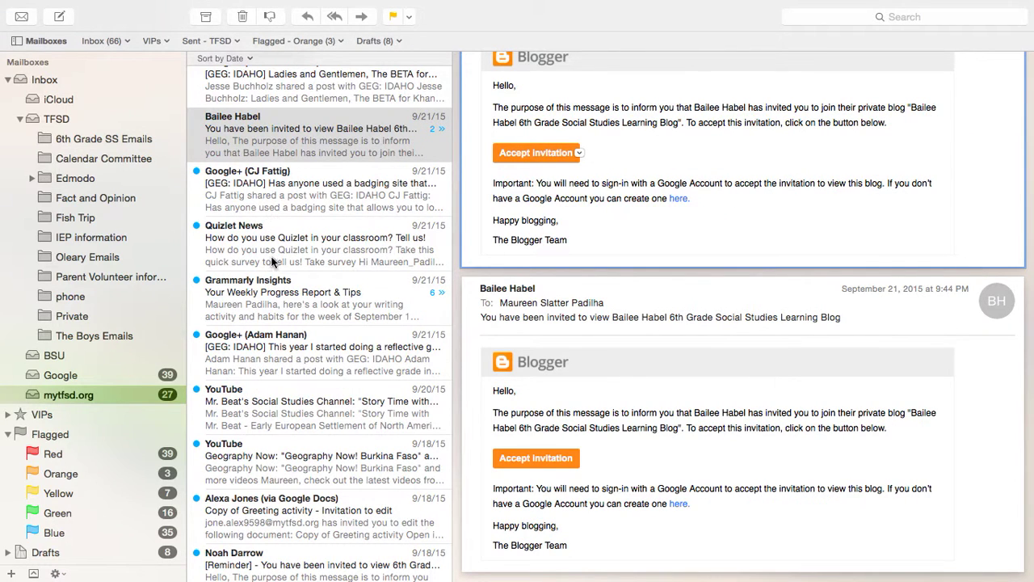
click(258, 525)
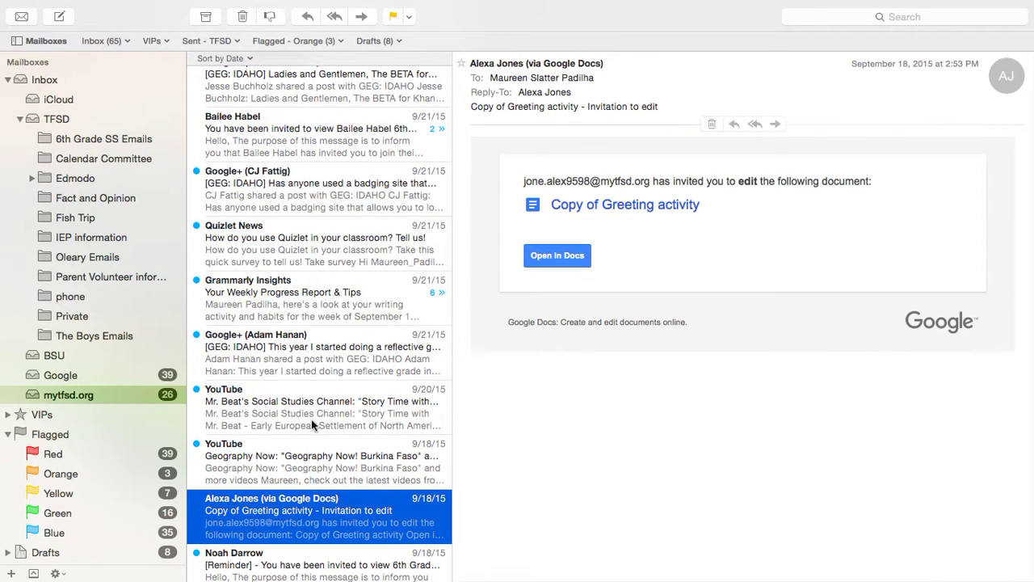
scroll(307, 457, down, 5)
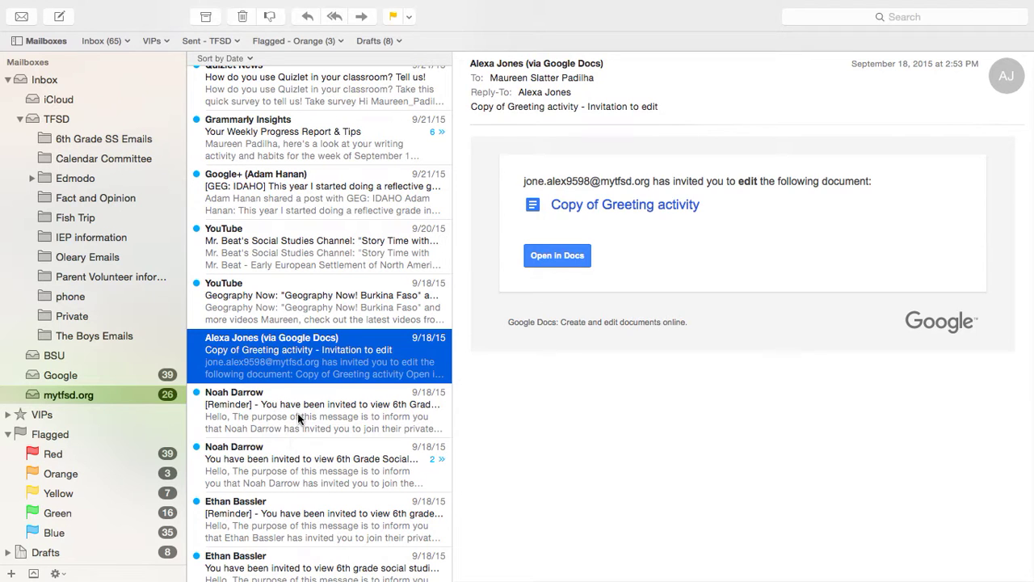
click(301, 420)
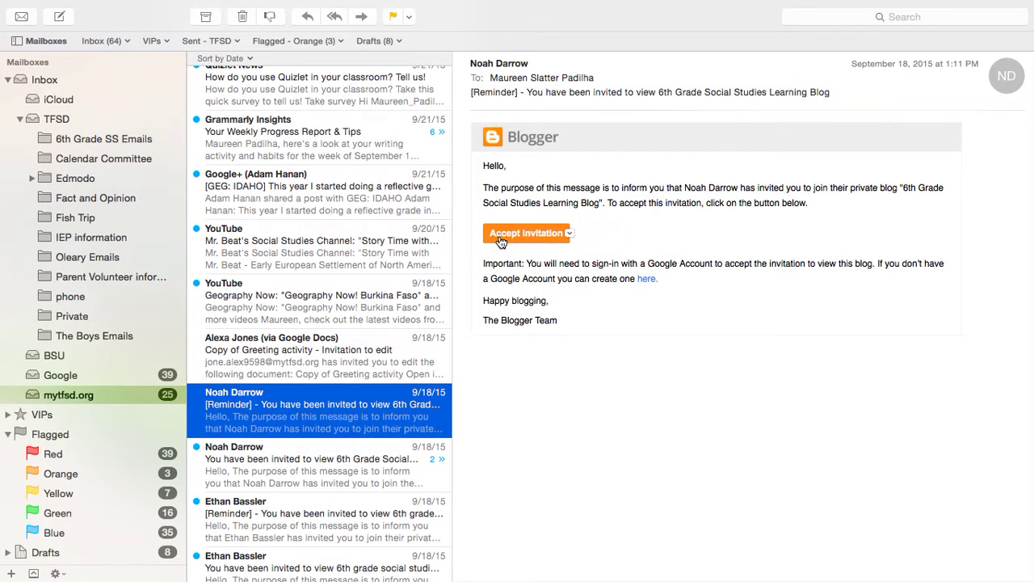
mouse_move(515, 243)
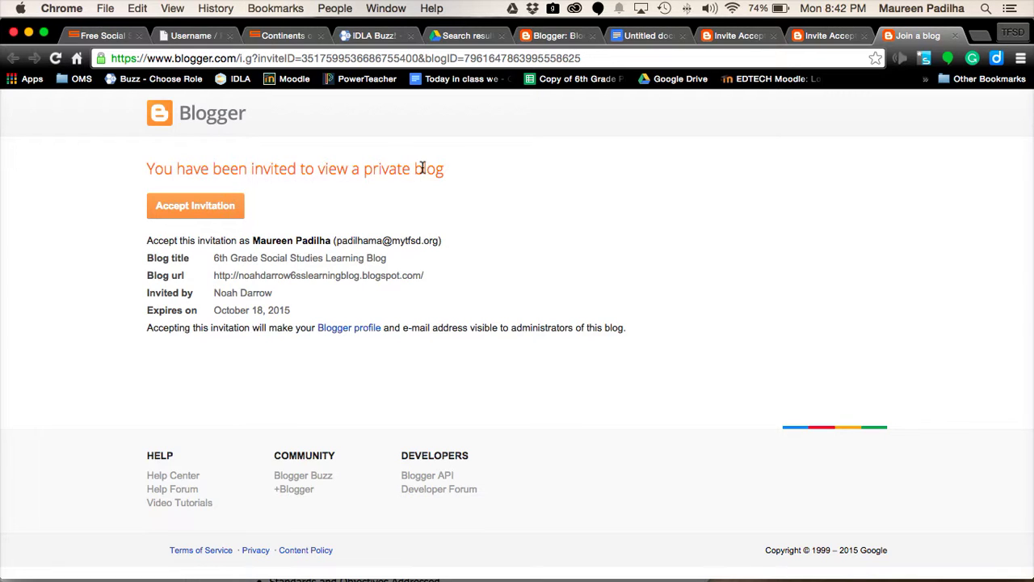
Accept the 6th Grade Social Studies Learning Blog invitation and copy the blog's web address.
click(192, 209)
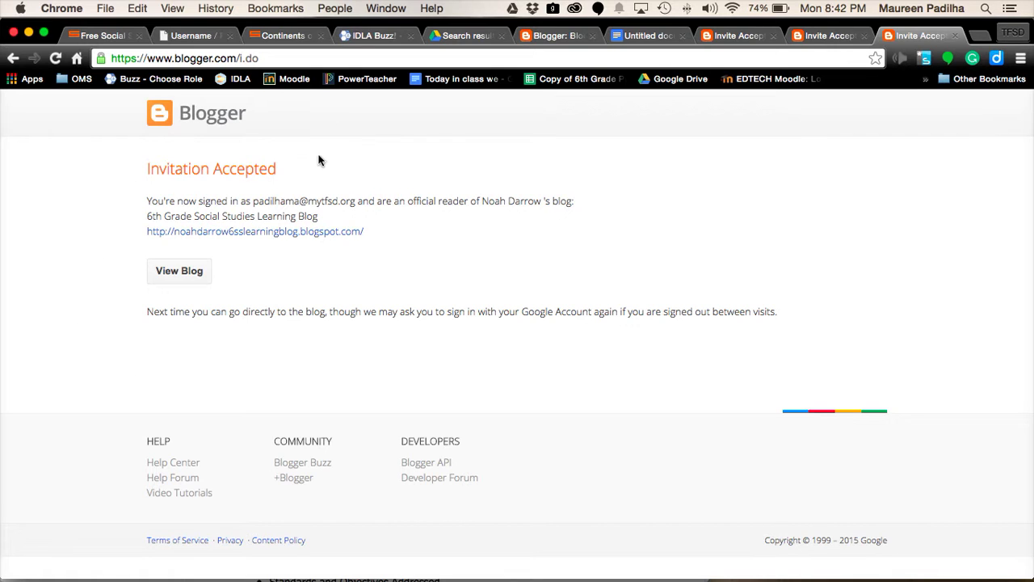
right_click(196, 237)
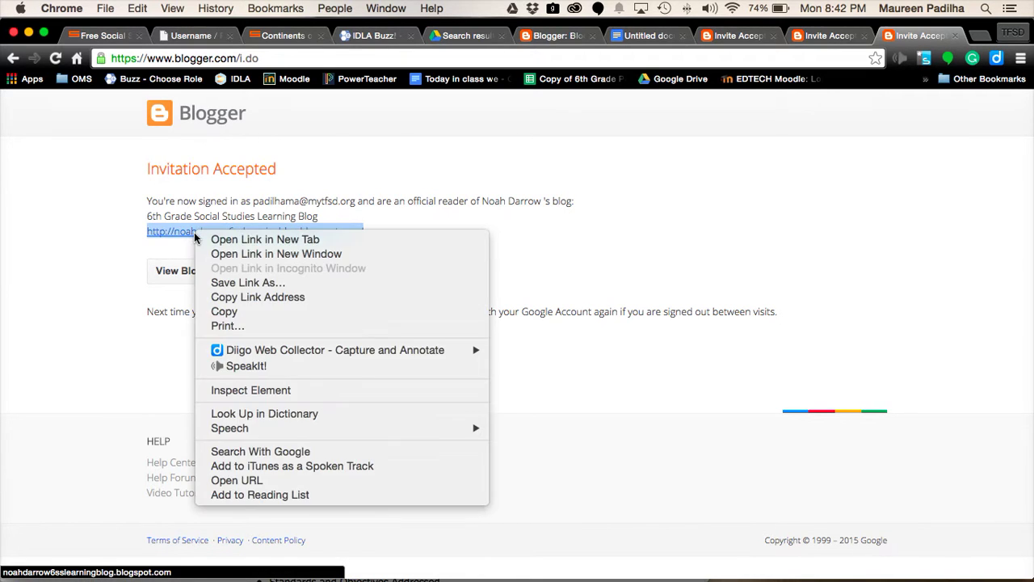
click(234, 313)
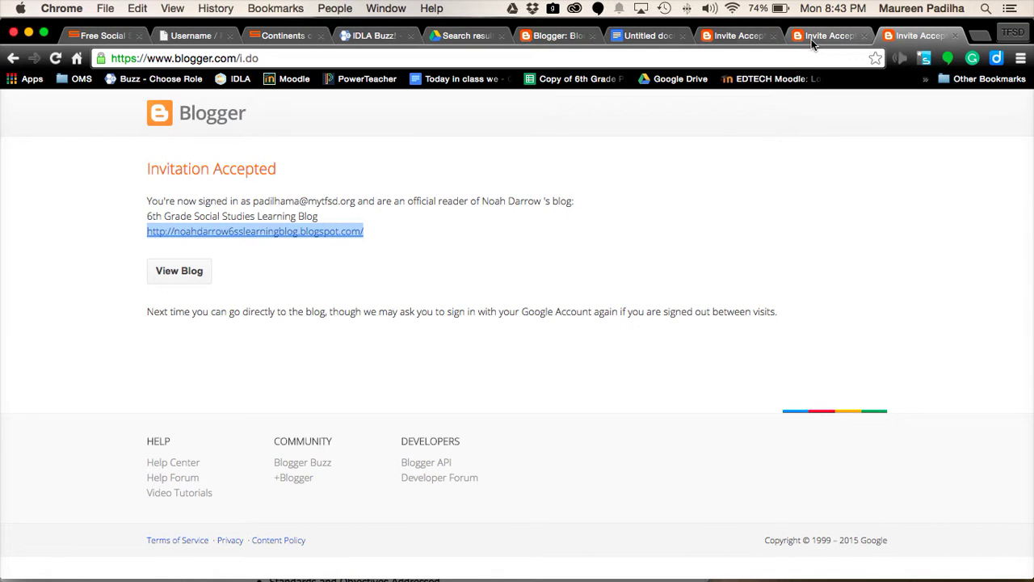
On the Blogger dashboard, paste the copied blog address into the reading list's Add from URL field.
click(551, 38)
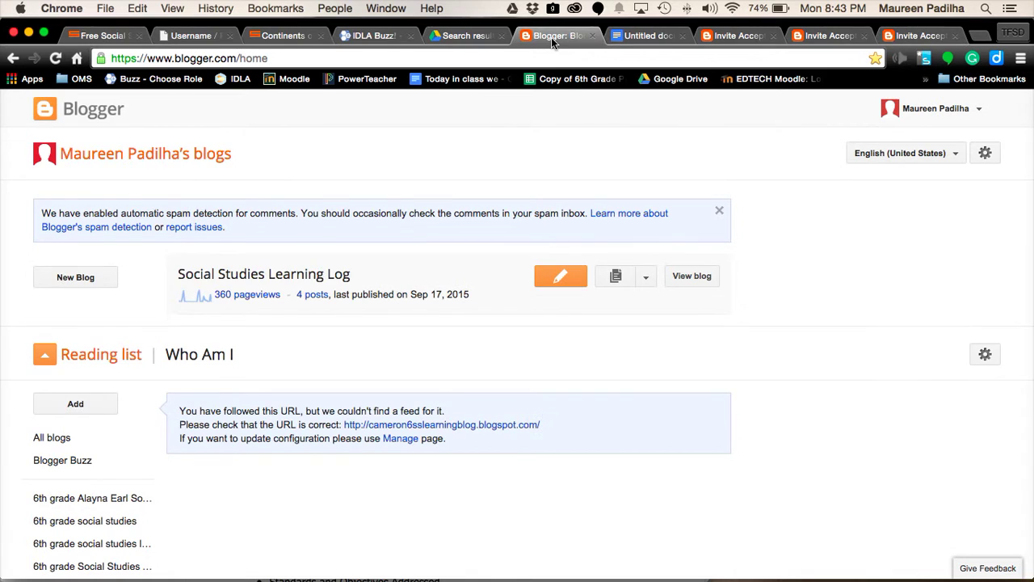
scroll(64, 428, down, 3)
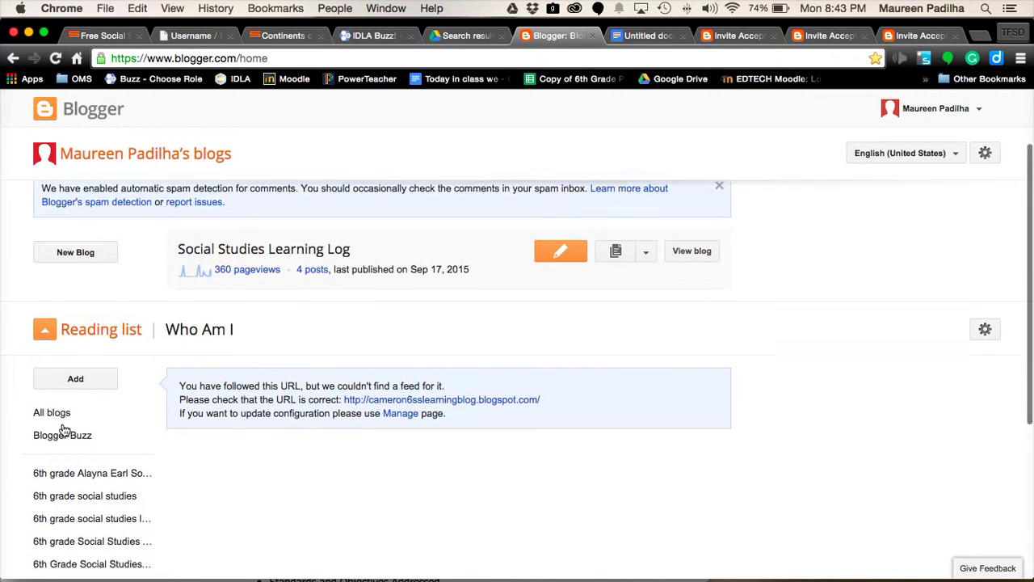
click(85, 307)
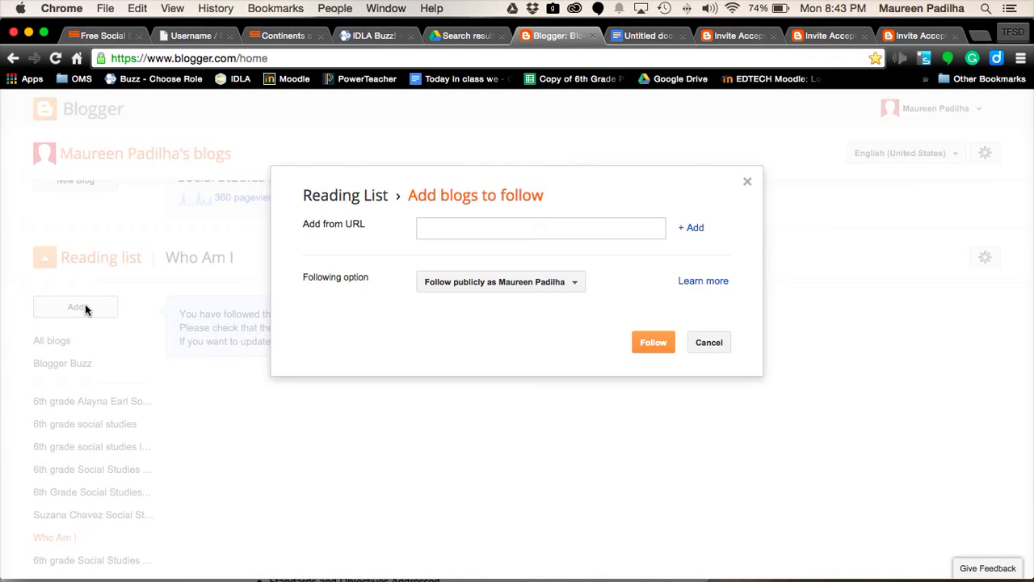
right_click(452, 230)
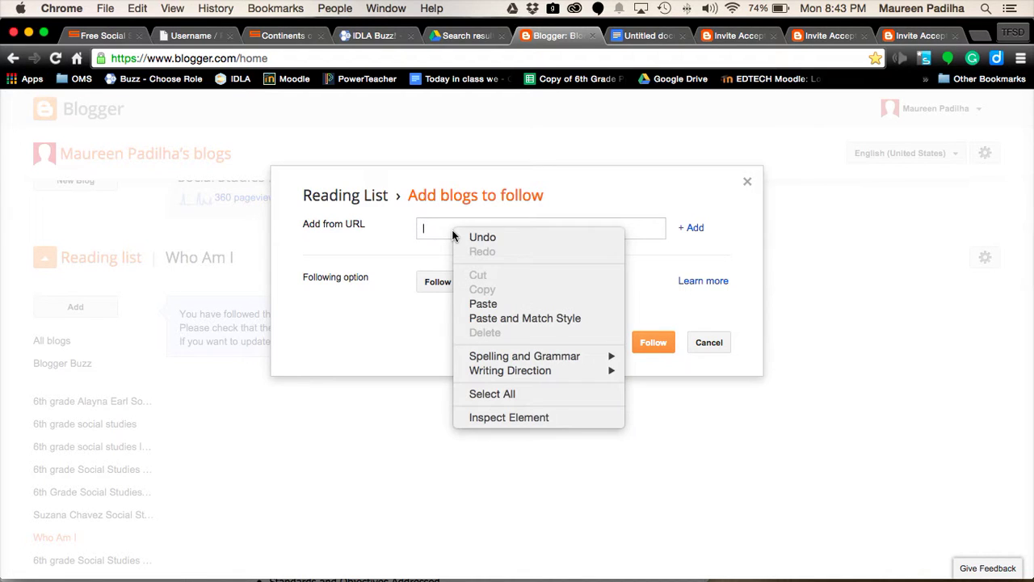
click(472, 303)
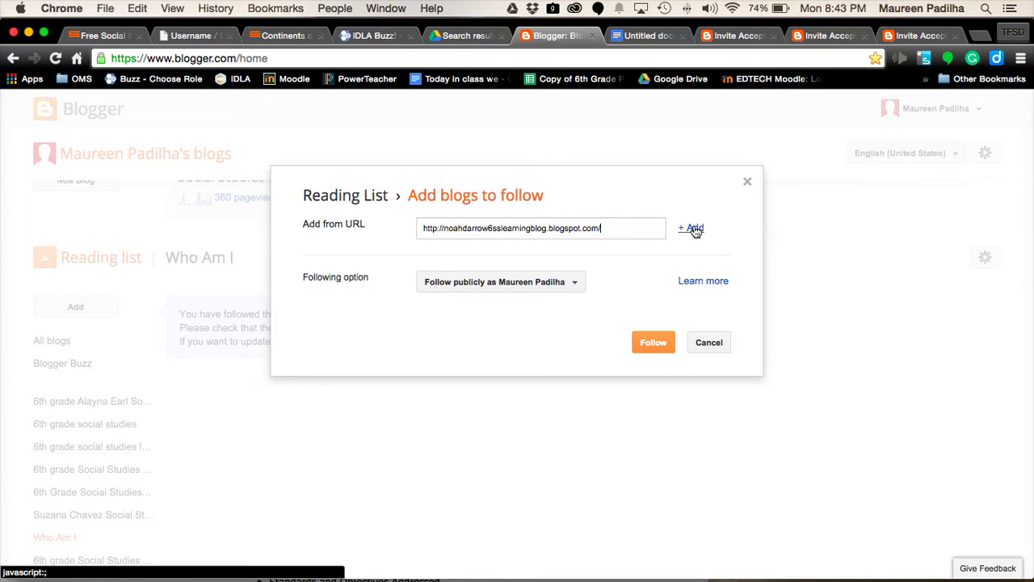
Add another URL line and follow the pasted classmate's blog.
click(694, 229)
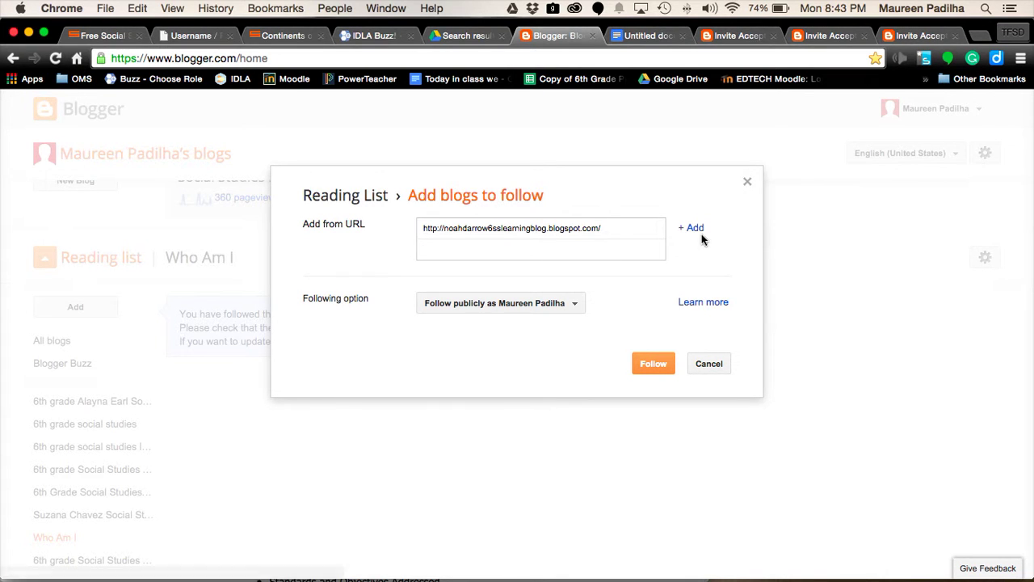
click(642, 367)
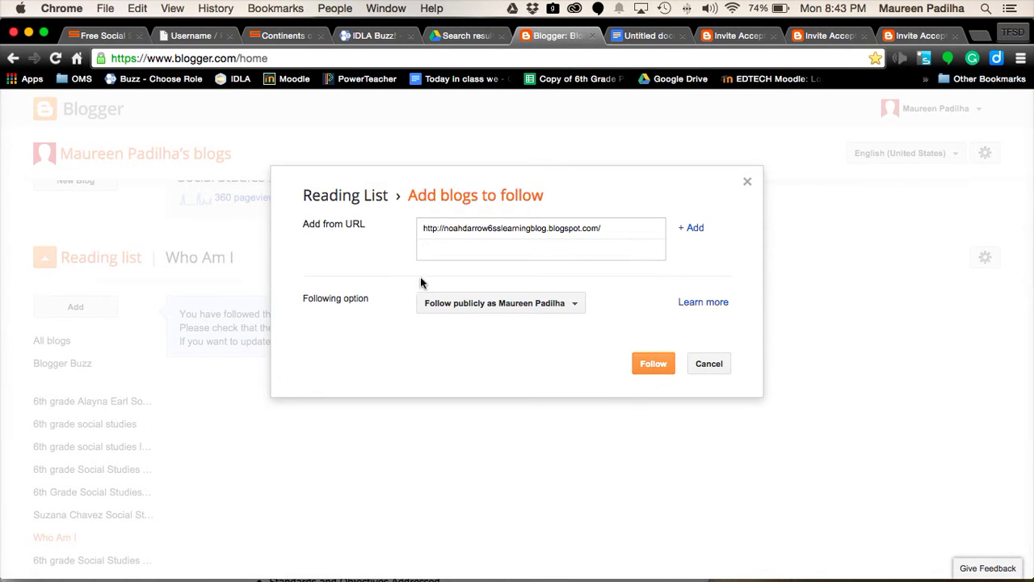
click(659, 370)
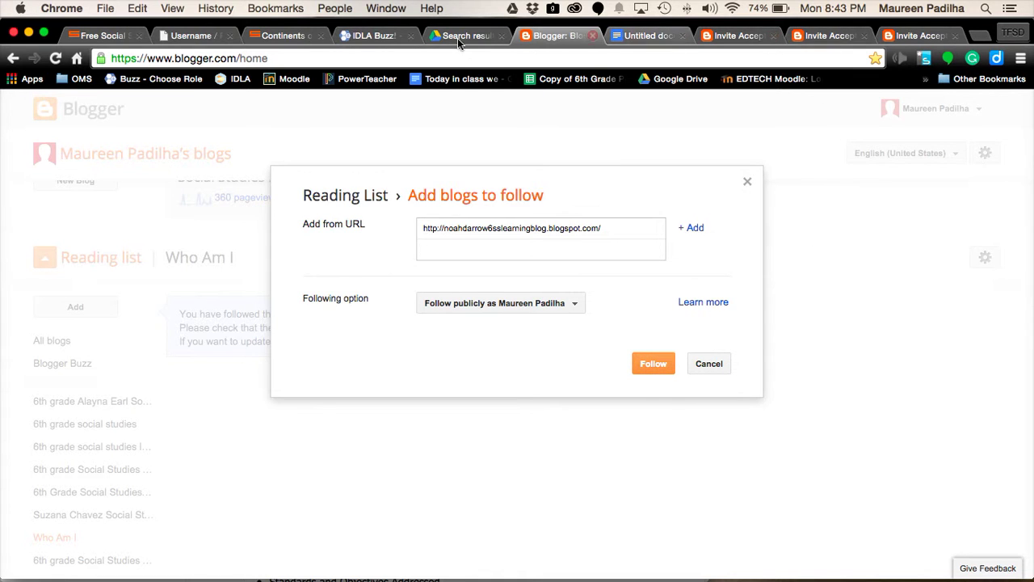
Open the second classmate's reminder invitation from Mail in the browser.
mouse_move(443, 575)
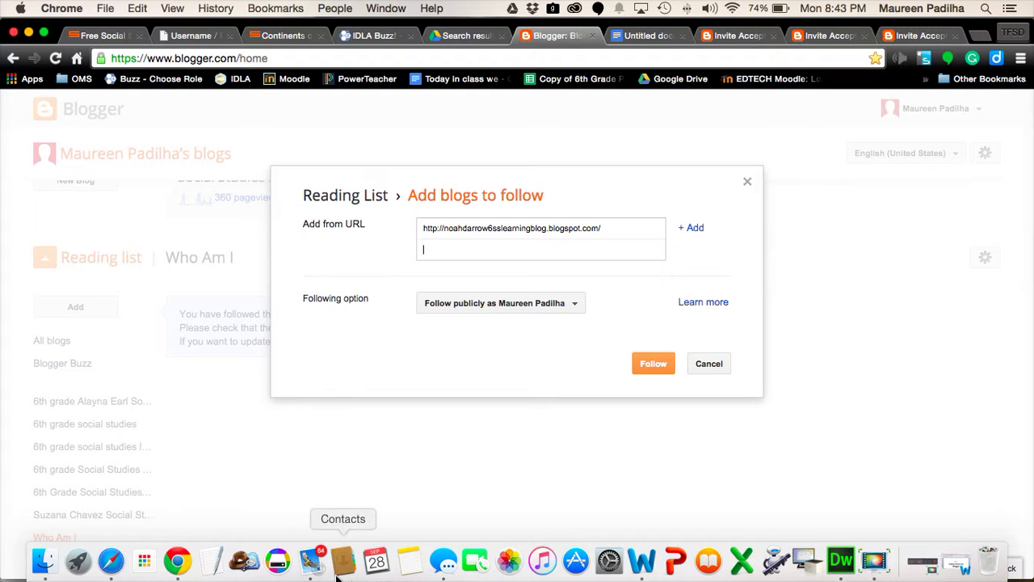
click(311, 566)
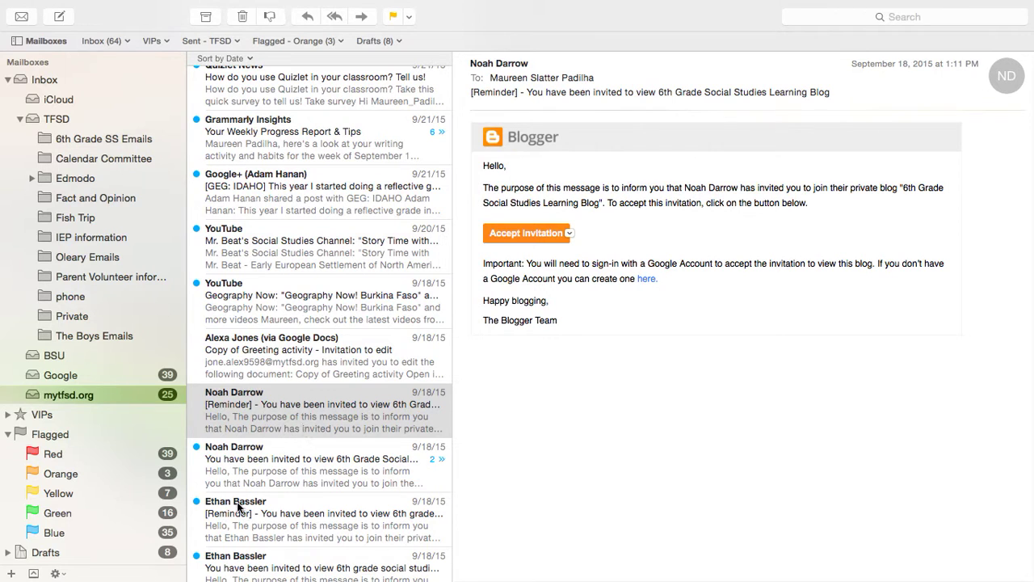
click(263, 529)
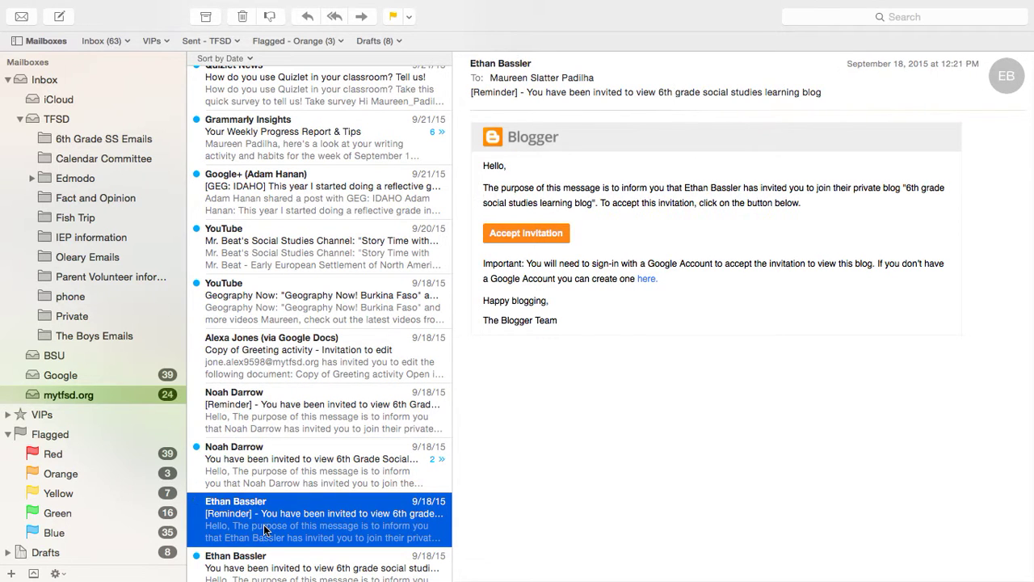
click(511, 232)
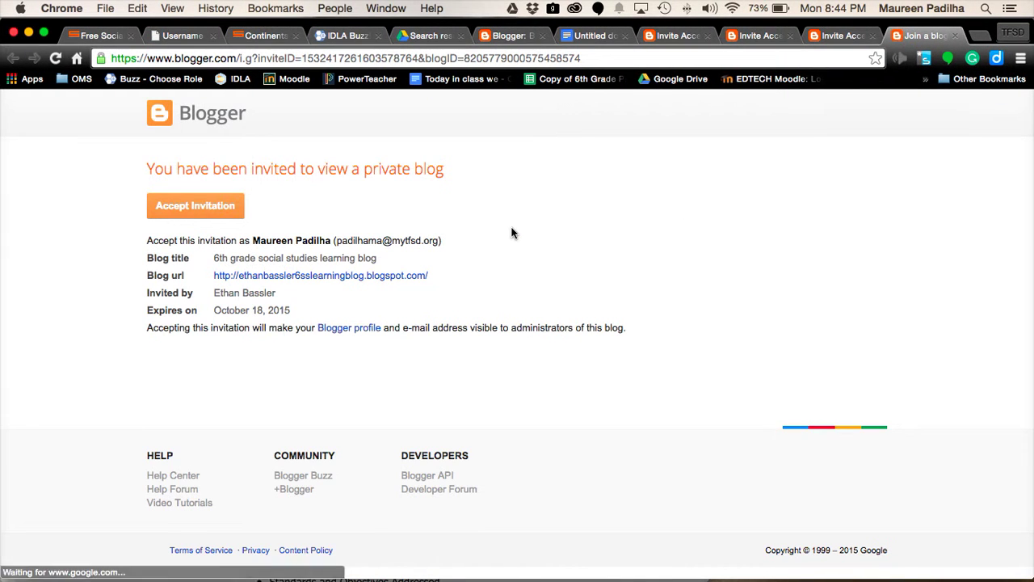
Accept the second classmate's private blog invitation, copy its address, and return to the add-blog form.
click(198, 209)
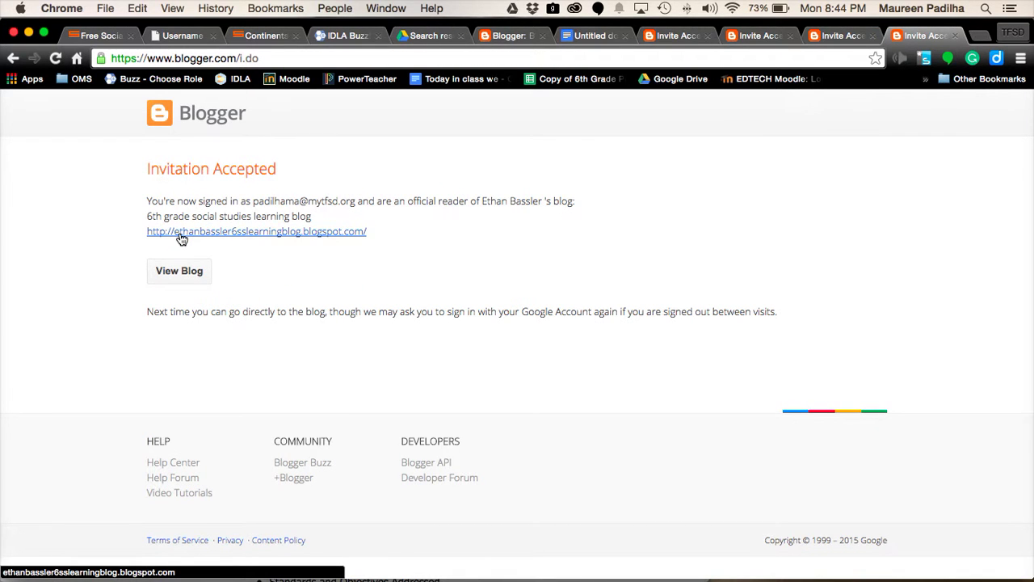
right_click(181, 239)
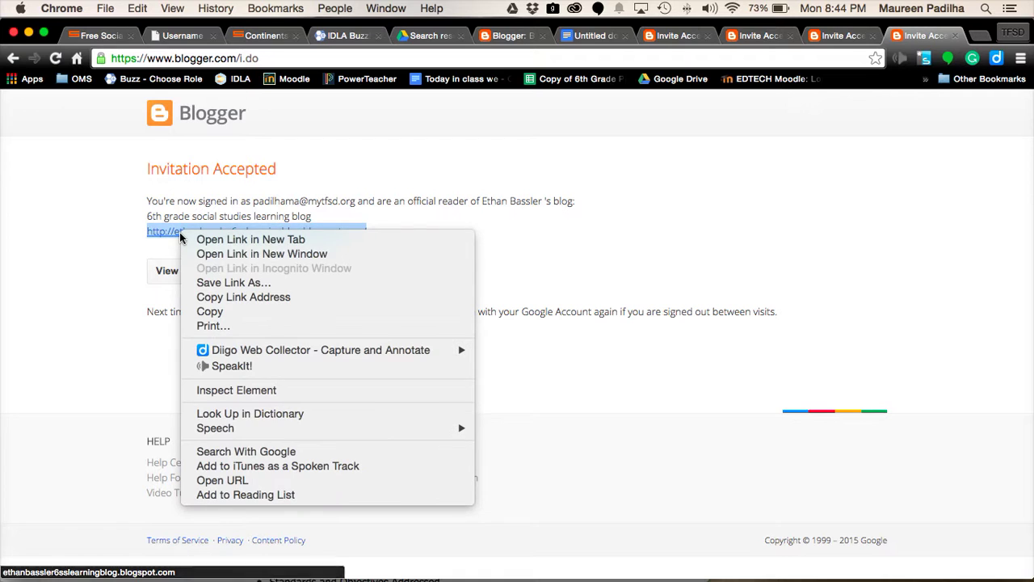
click(210, 311)
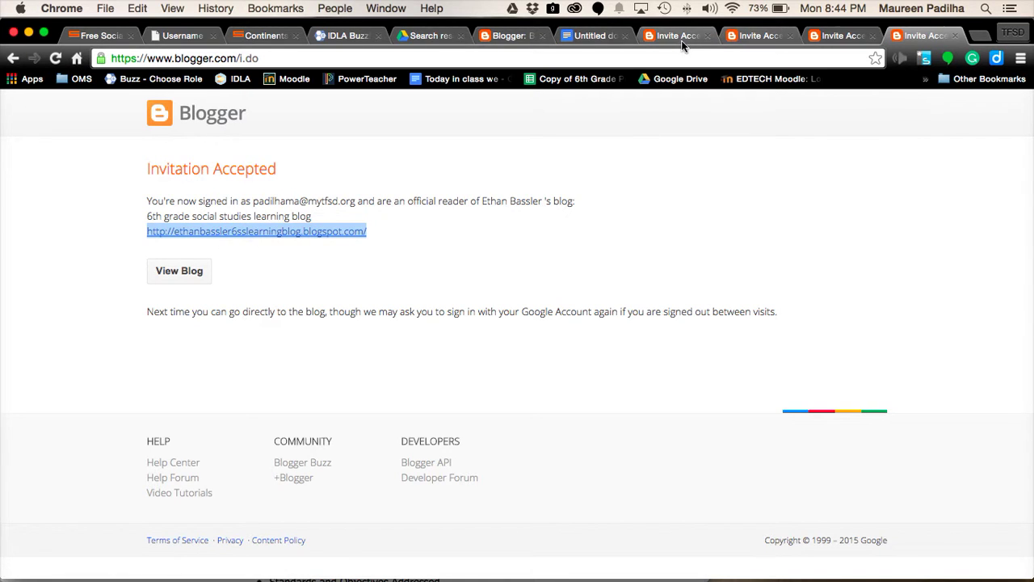
click(508, 41)
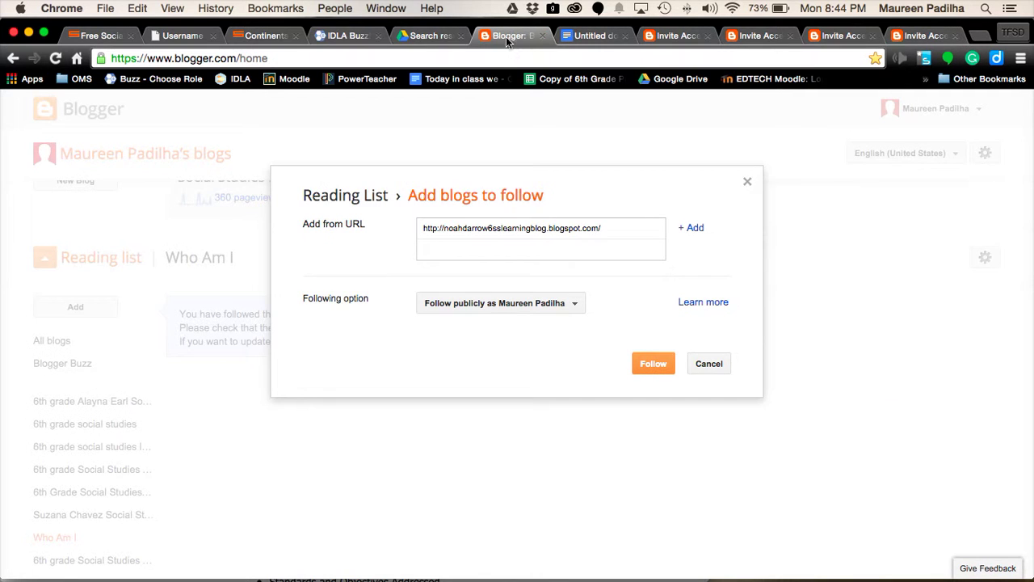
Paste the second classmate's blog address into the URL line and follow it.
right_click(443, 239)
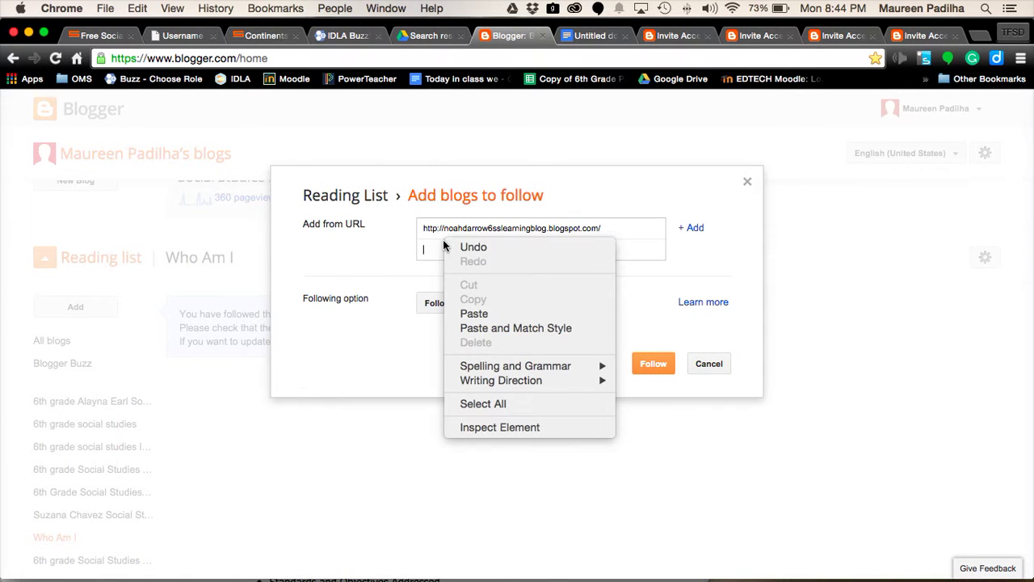
click(465, 314)
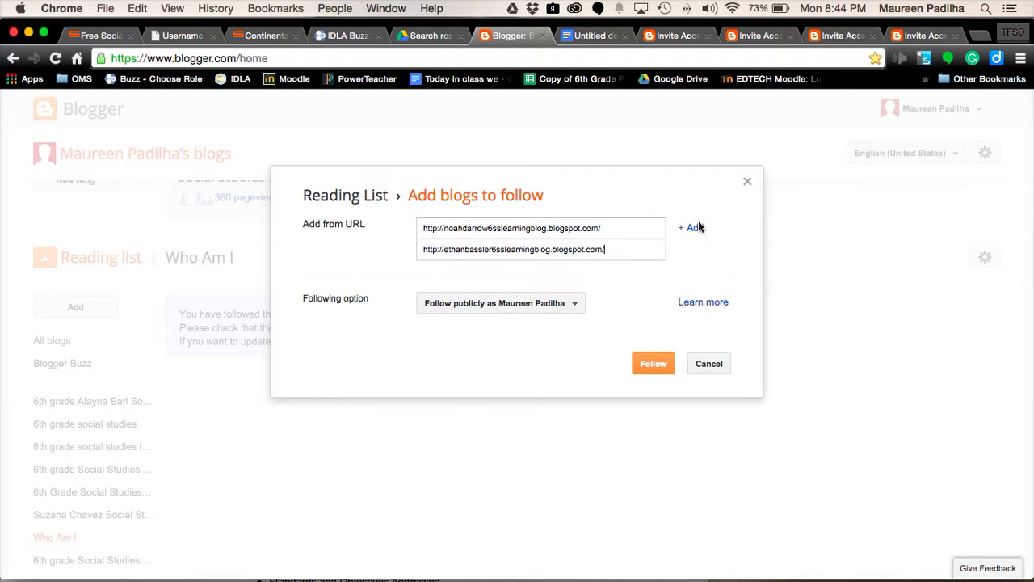
click(655, 368)
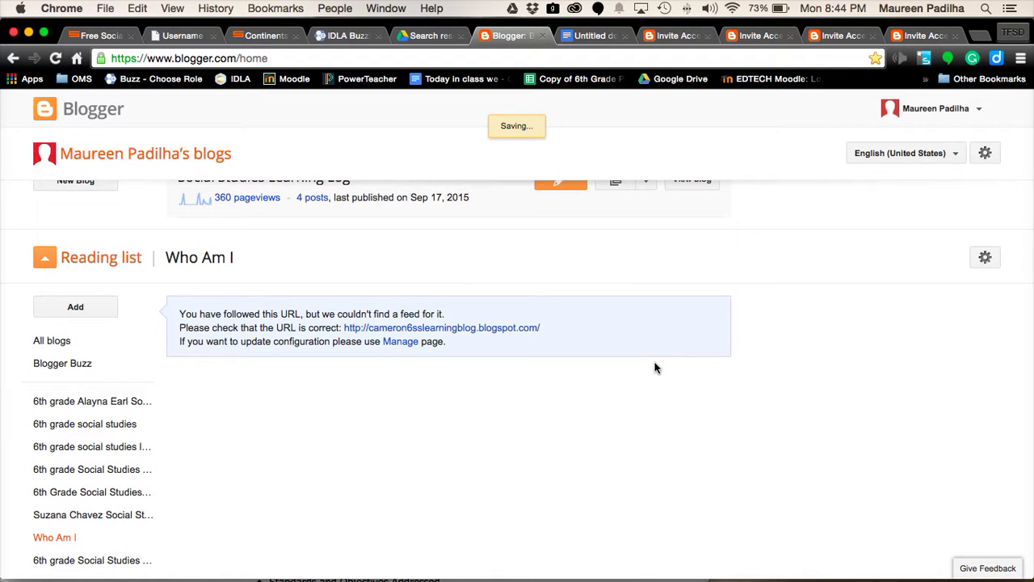
scroll(88, 424, down, 3)
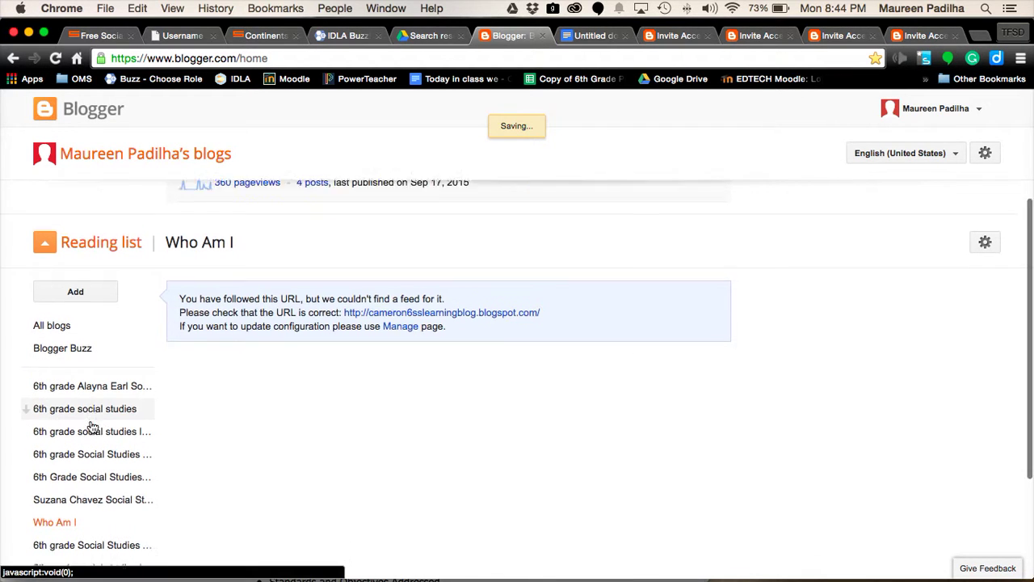
scroll(91, 427, down, 3)
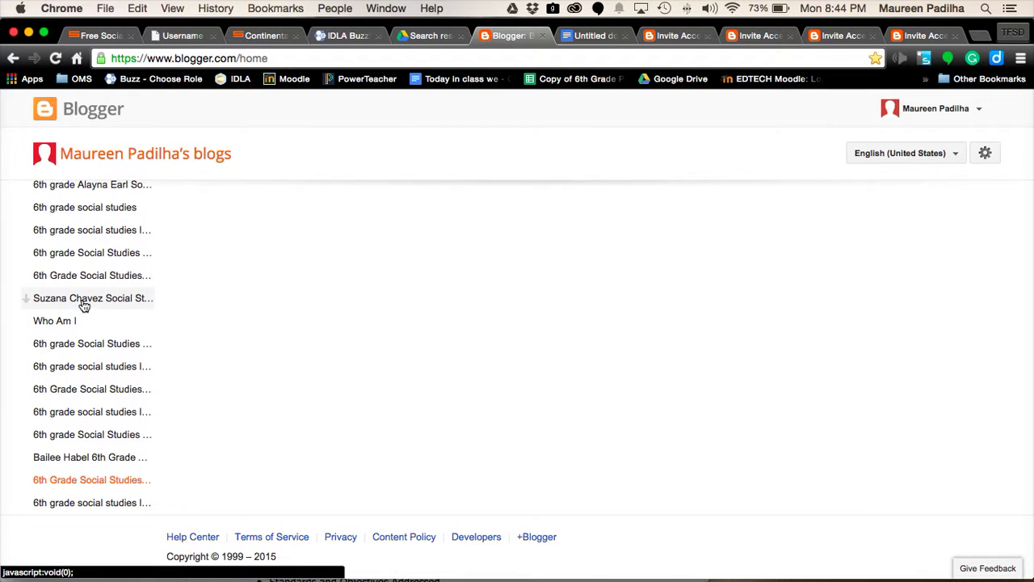
View two classmates' blogs from the reading list, close the blog tab, and reopen Add blogs to follow.
click(84, 301)
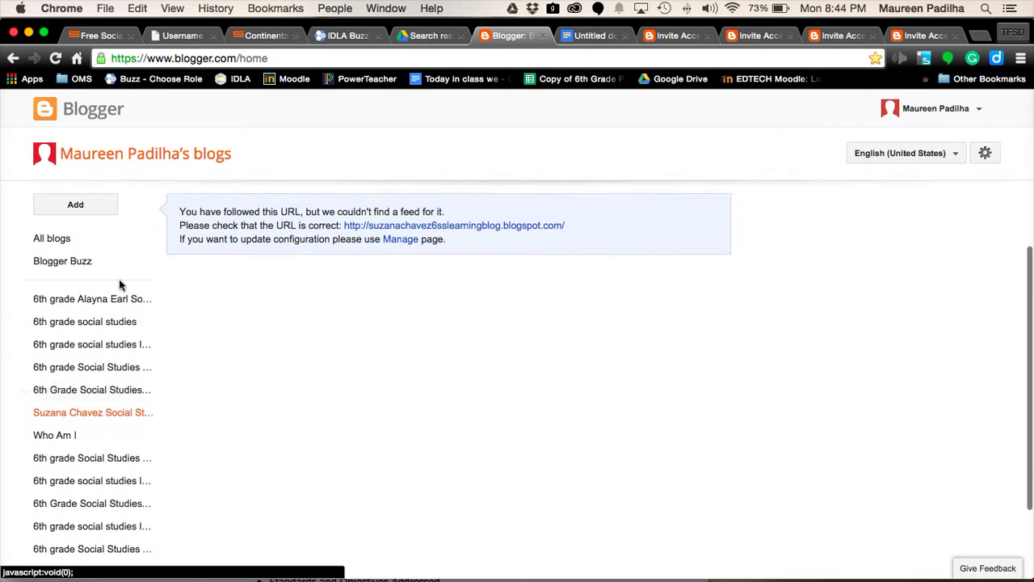
click(141, 300)
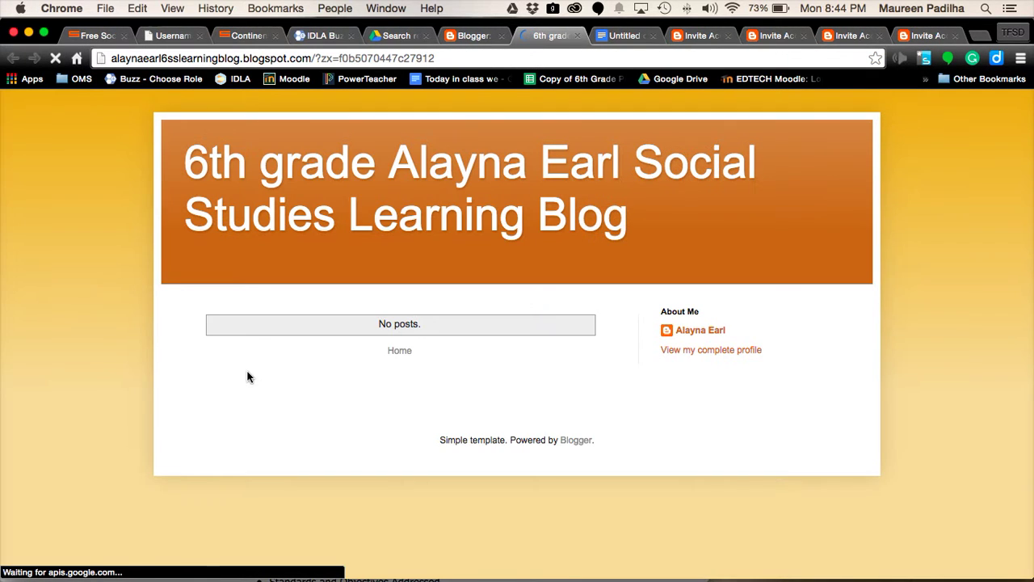
click(579, 38)
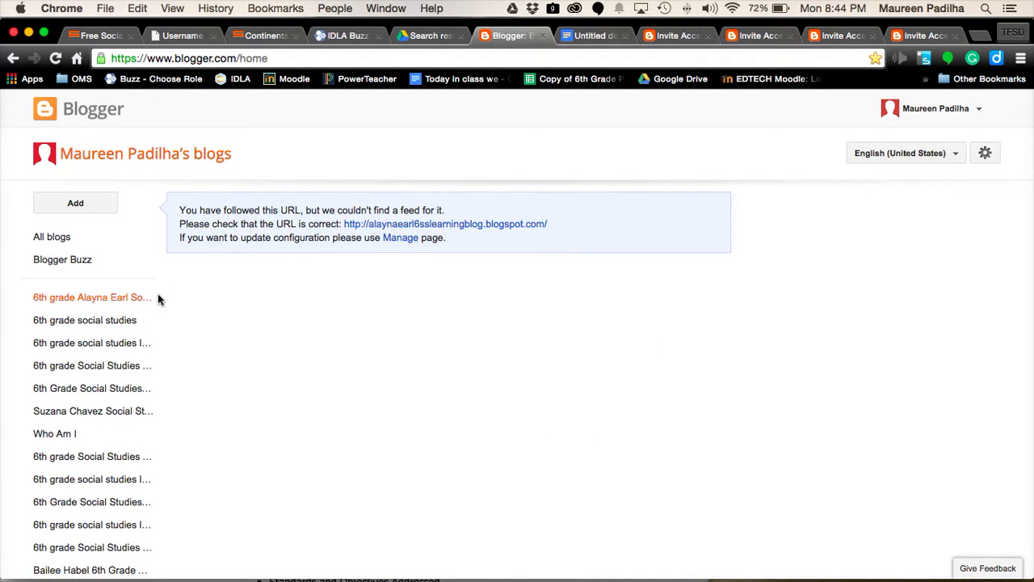
mouse_move(344, 565)
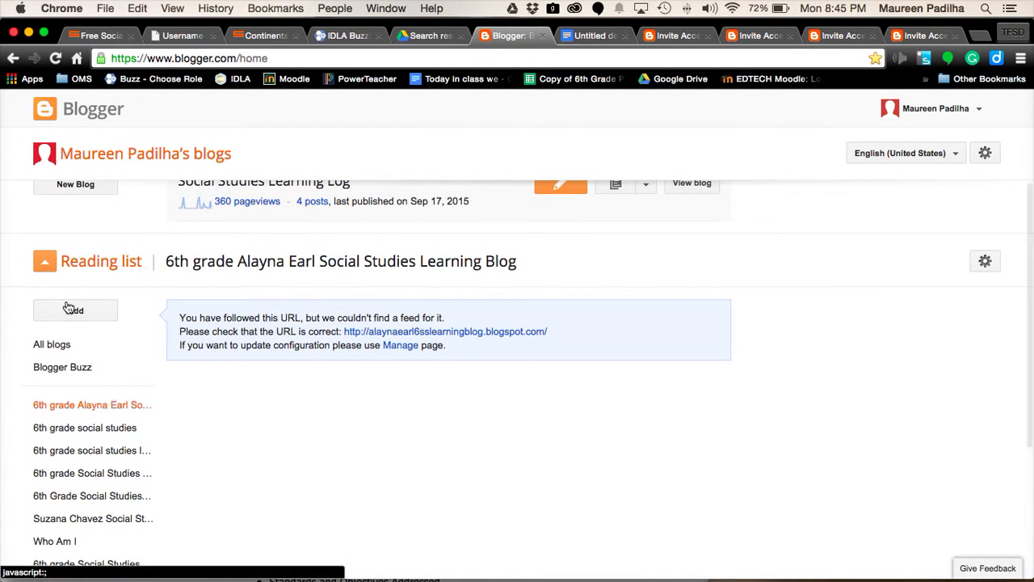
click(70, 309)
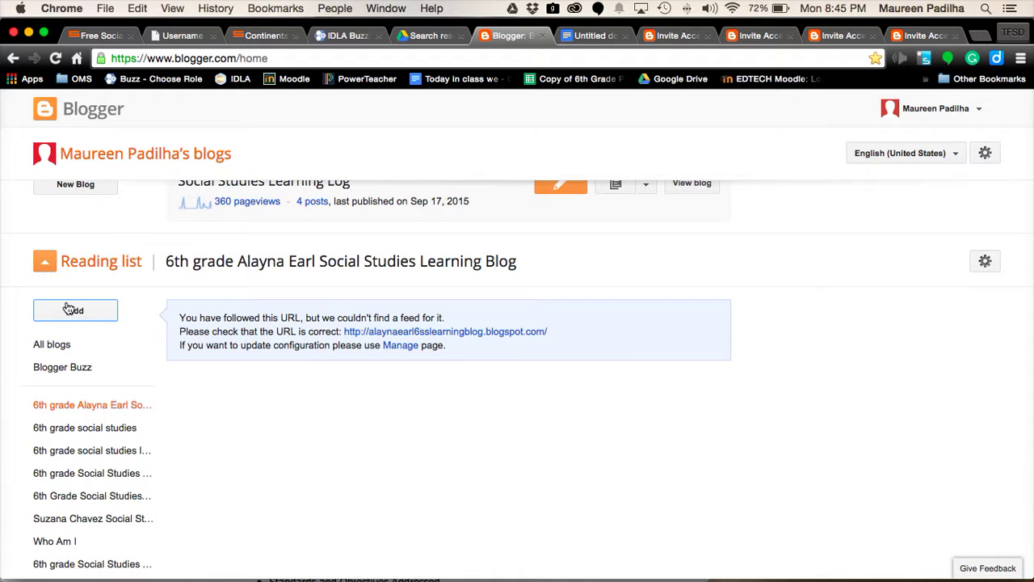
click(61, 309)
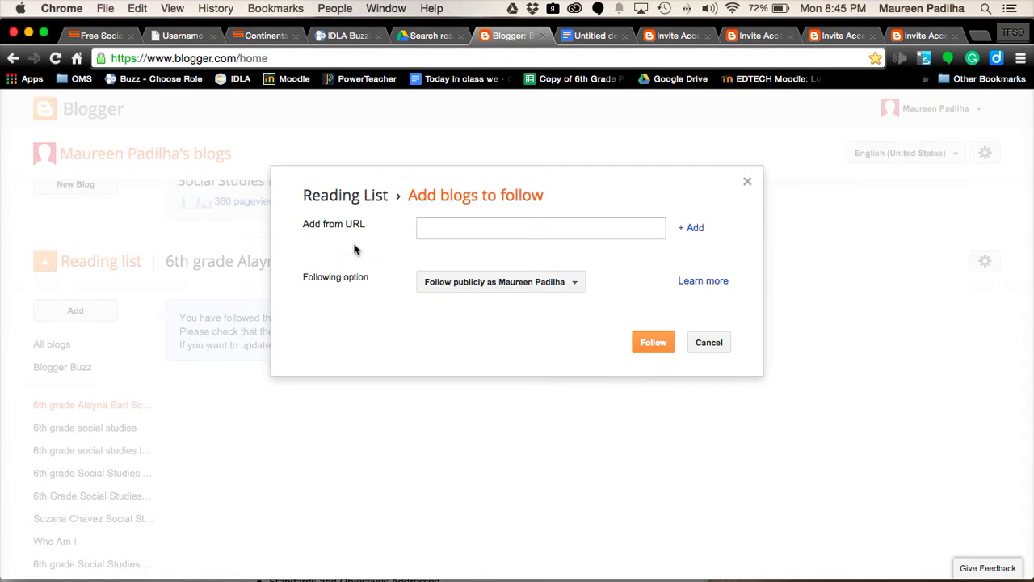
mouse_move(376, 570)
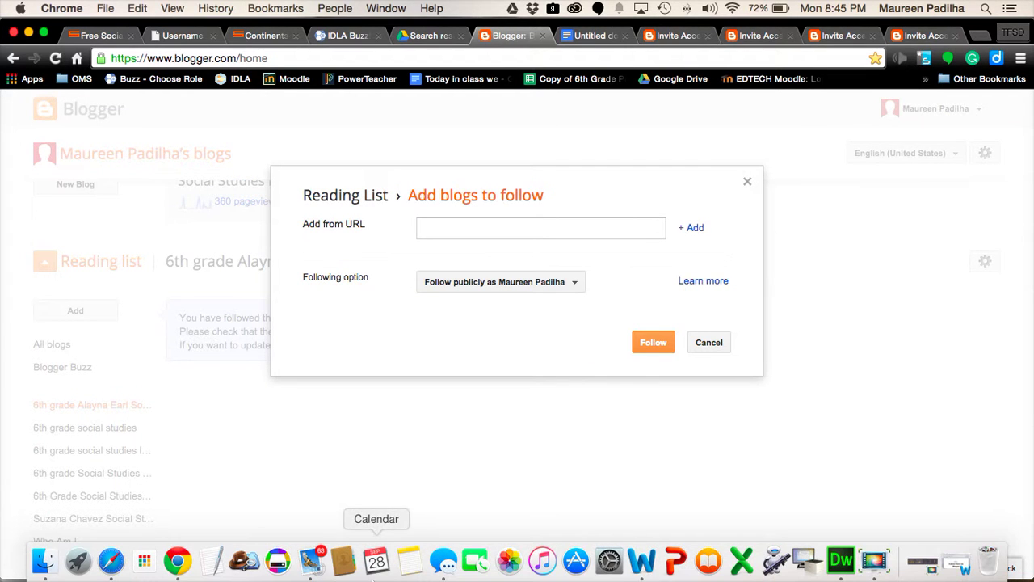
Open the third classmate's Blogger invitation reminder from the Mail inbox.
click(310, 564)
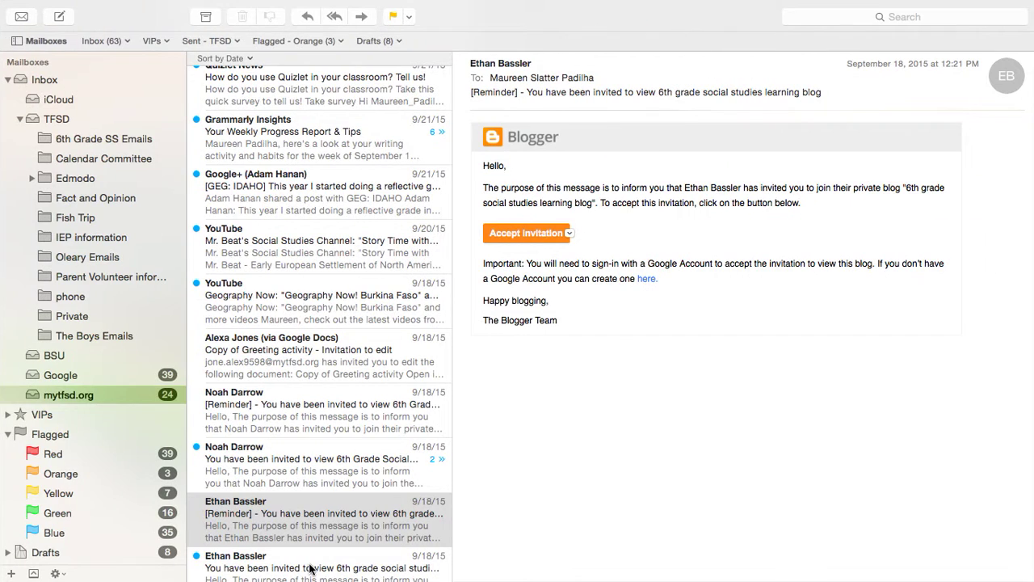
scroll(293, 507, down, 3)
click(292, 508)
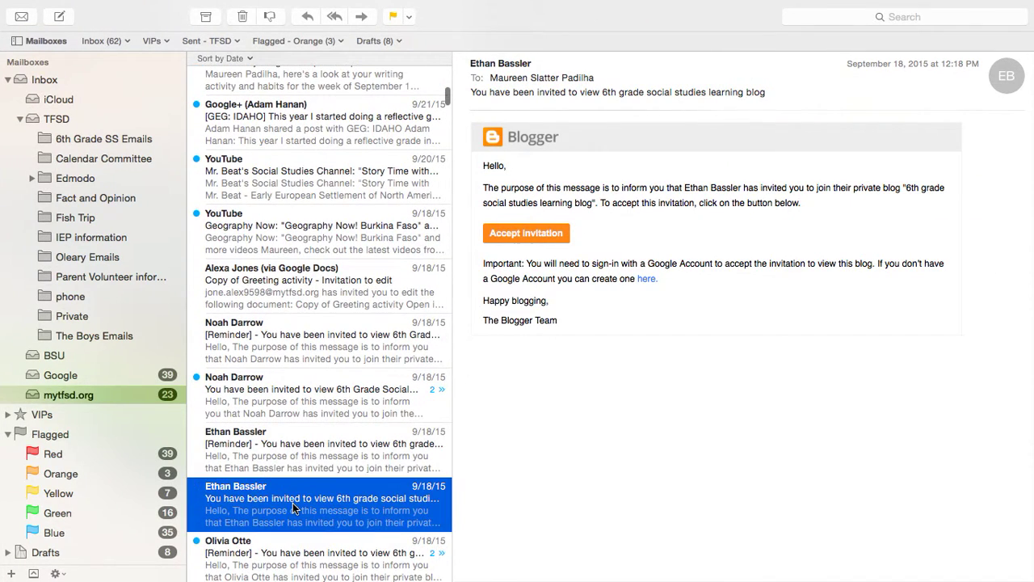
scroll(293, 502, down, 3)
click(293, 503)
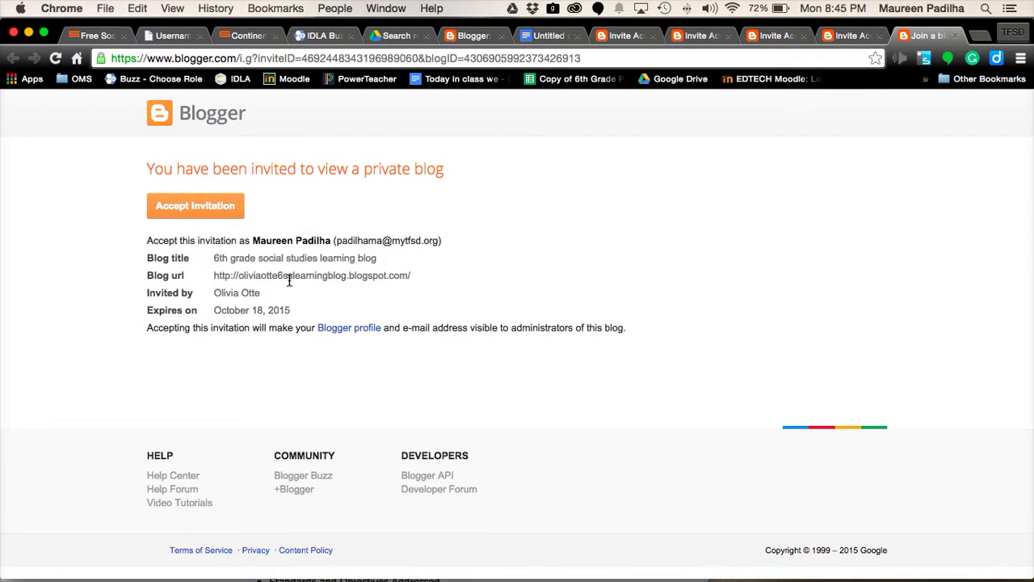
Accept the third classmate's blog invitation, copy its address, and return to the add-blog form.
click(207, 215)
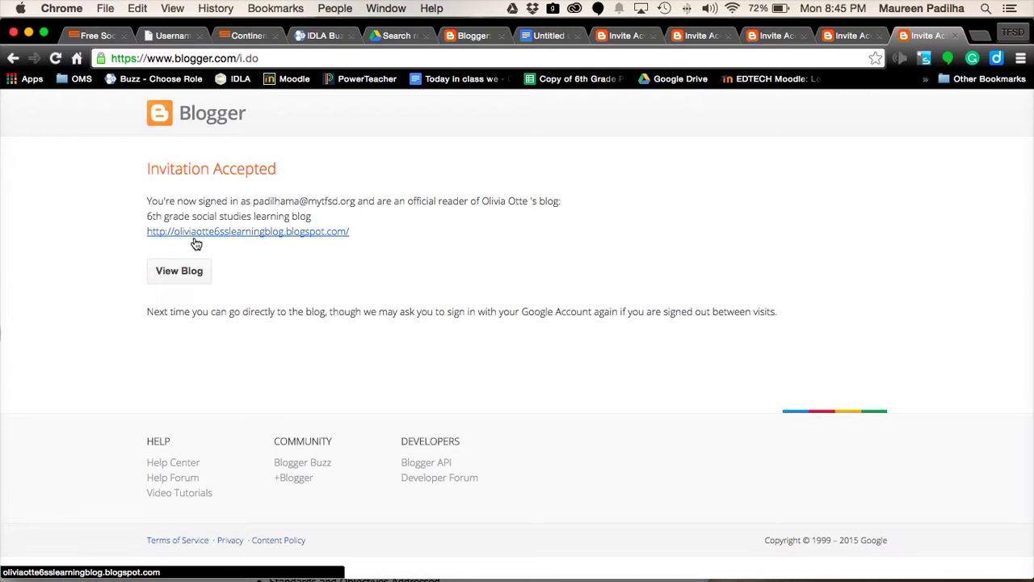
right_click(196, 243)
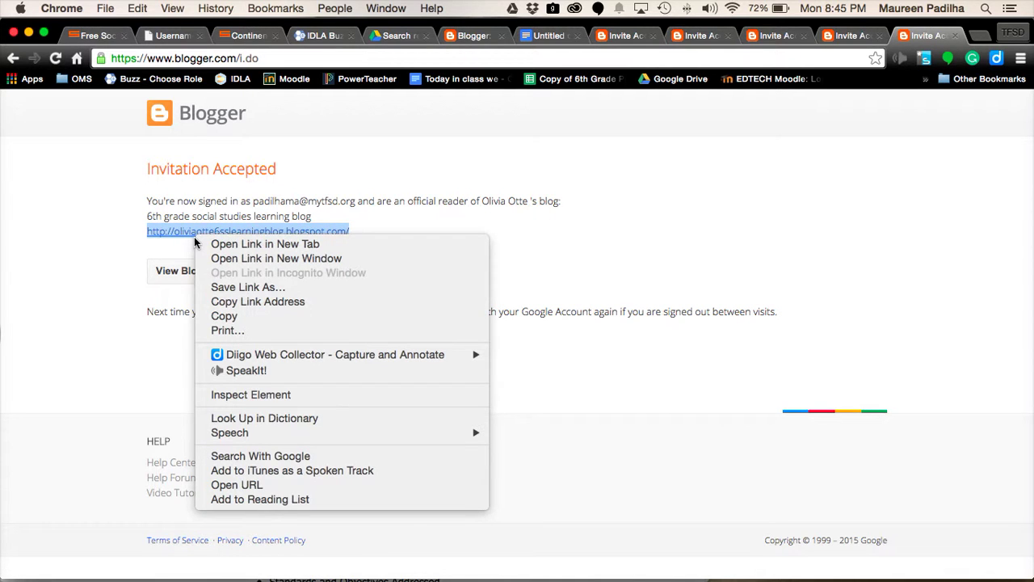
click(232, 317)
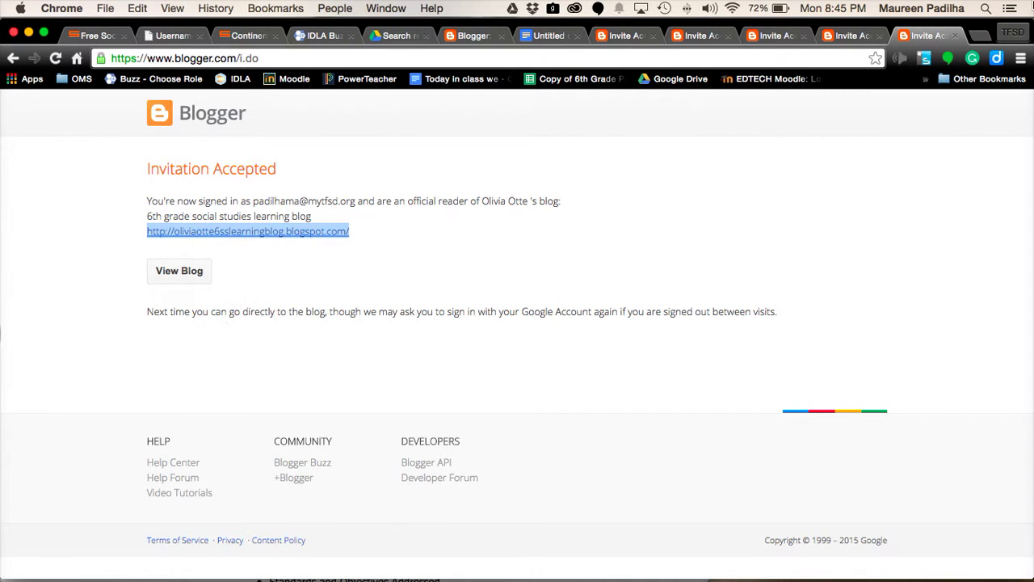
click(489, 36)
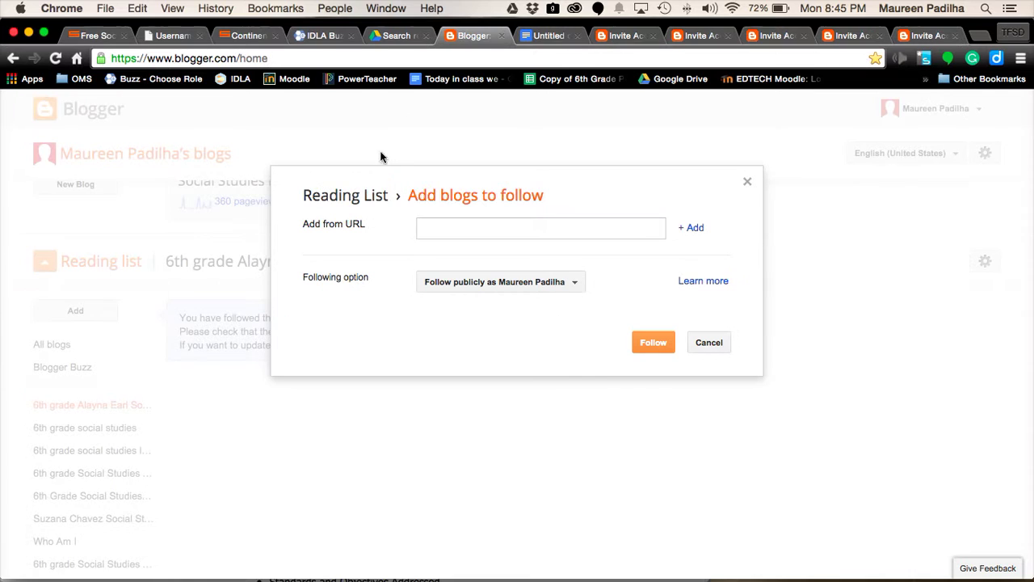
Paste the third classmate's blog address into Add from URL and follow it.
right_click(459, 224)
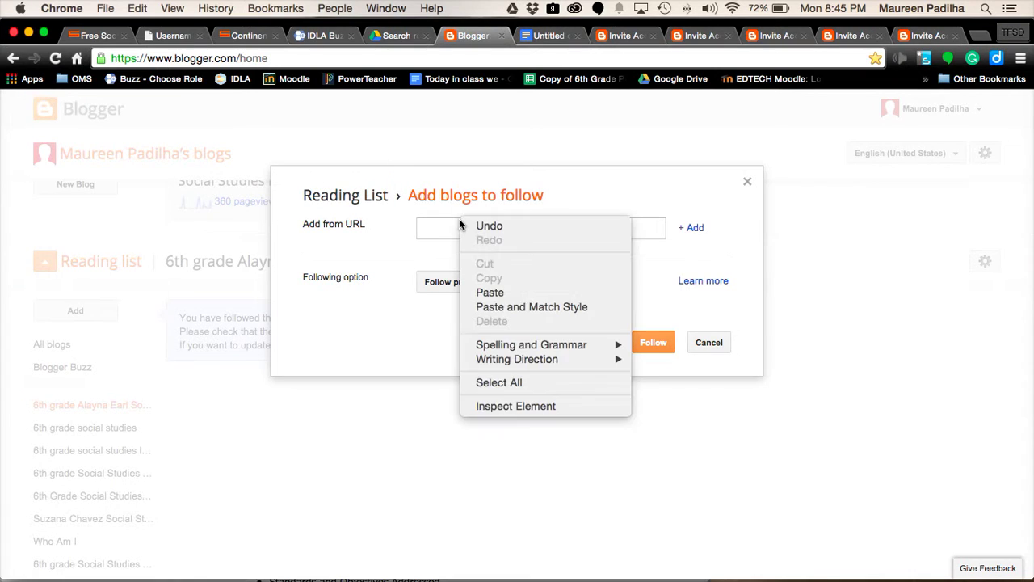
click(489, 292)
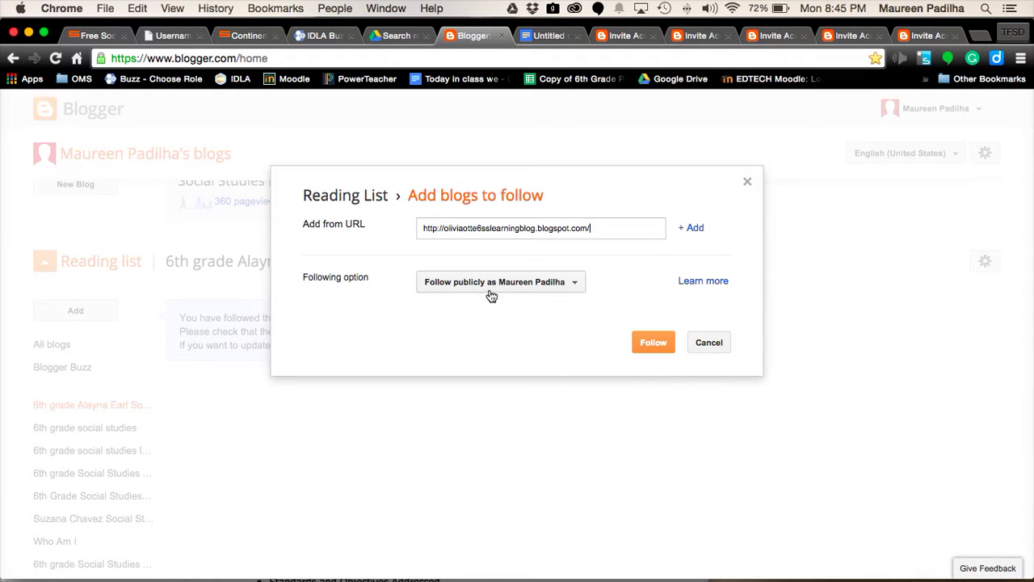
click(653, 342)
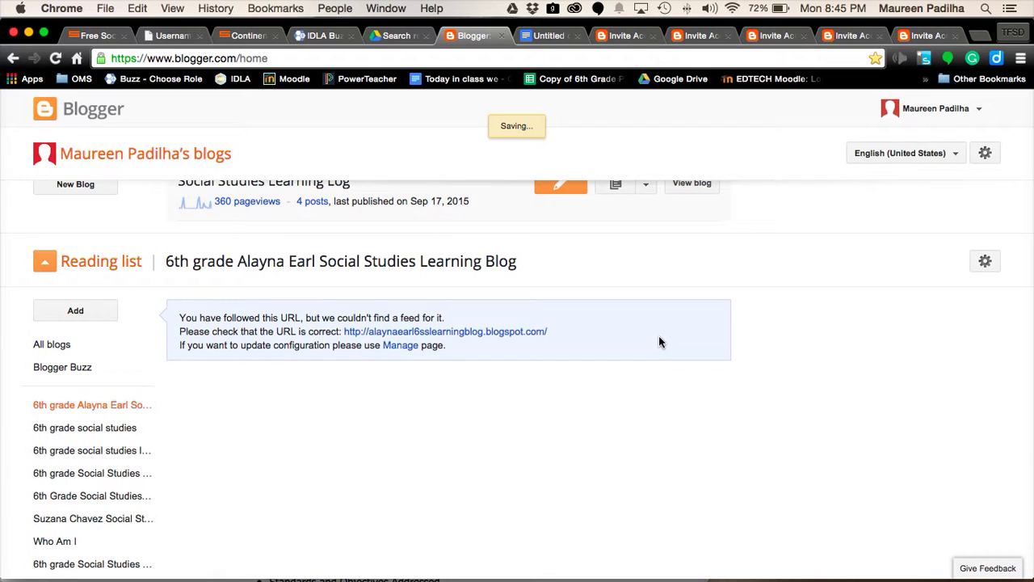